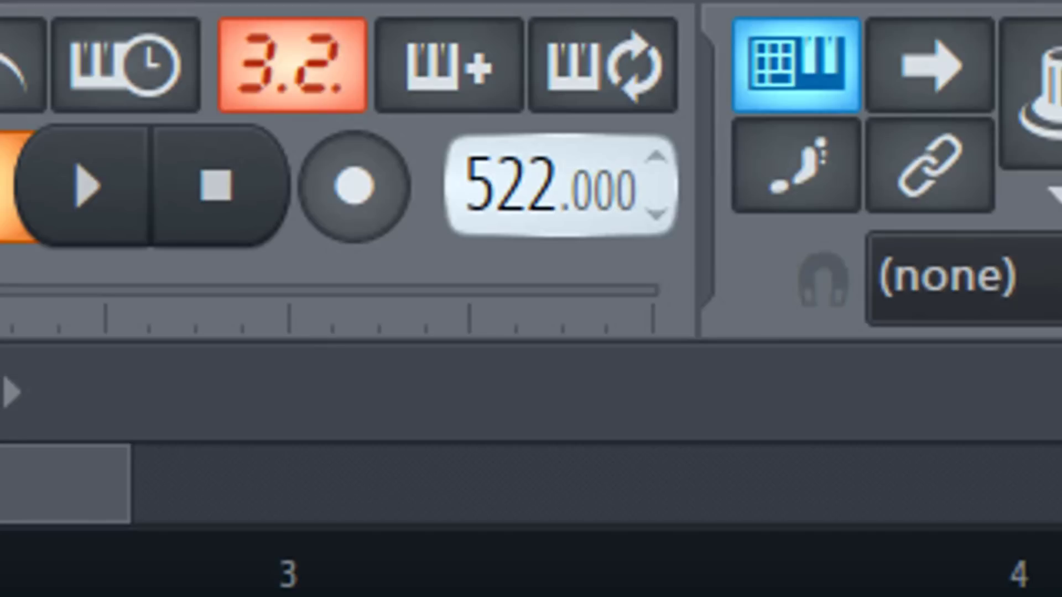
- Set the project tempo to 90 BPM and reposition the ukulele instrument's window
{"action": "left_click_drag", "start_coordinate": [510, 186], "coordinate": [510, 425]}
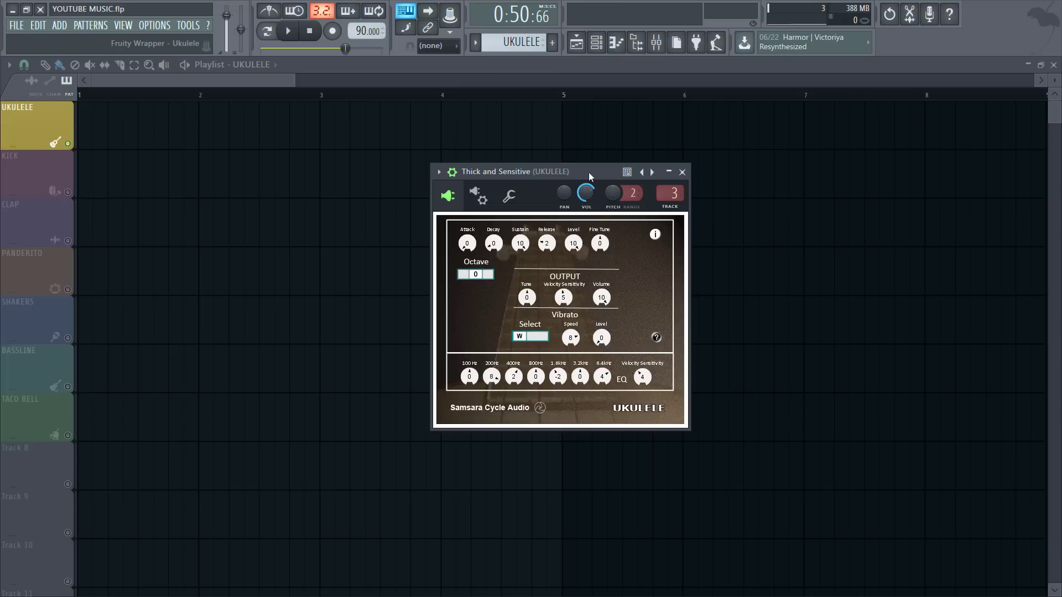
{"action": "mouse_move", "coordinate": [588, 171]}
{"action": "left_mouse_down"}
{"action": "mouse_move", "coordinate": [525, 187]}
{"action": "mouse_move", "coordinate": [549, 143]}
{"action": "mouse_move", "coordinate": [570, 181]}
{"action": "left_mouse_up"}
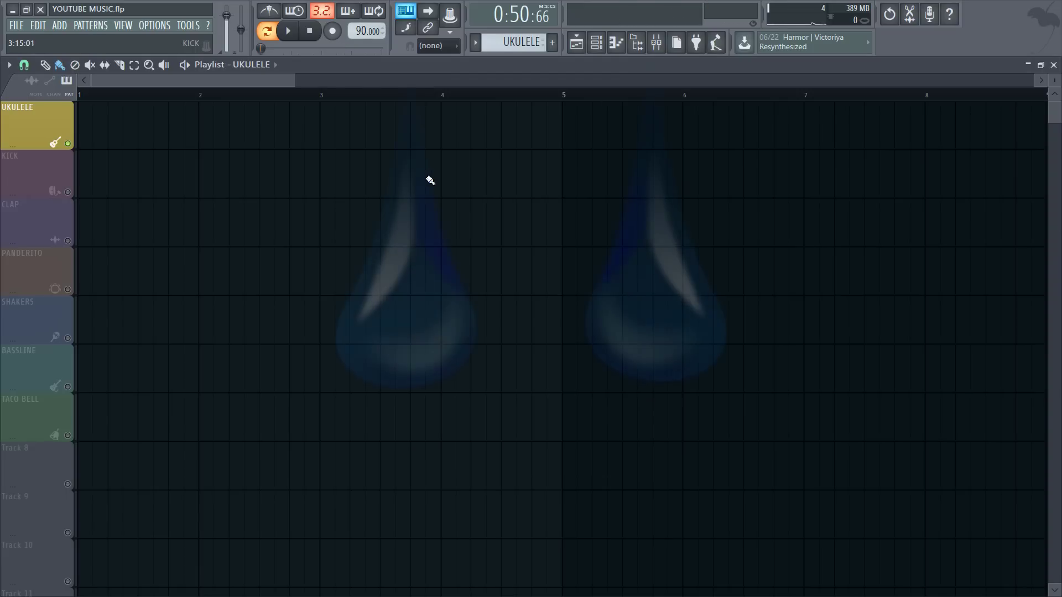
- Open the UKULELE pattern in the piano roll and play back its chord progression
{"action": "left_click", "coordinate": [616, 42]}
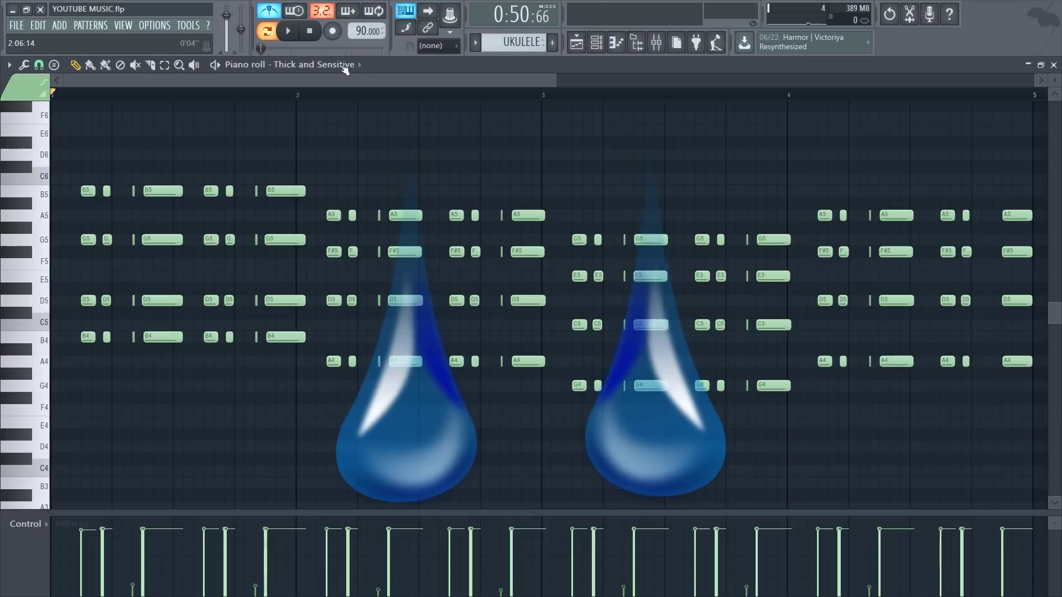
{"action": "key", "text": "space"}
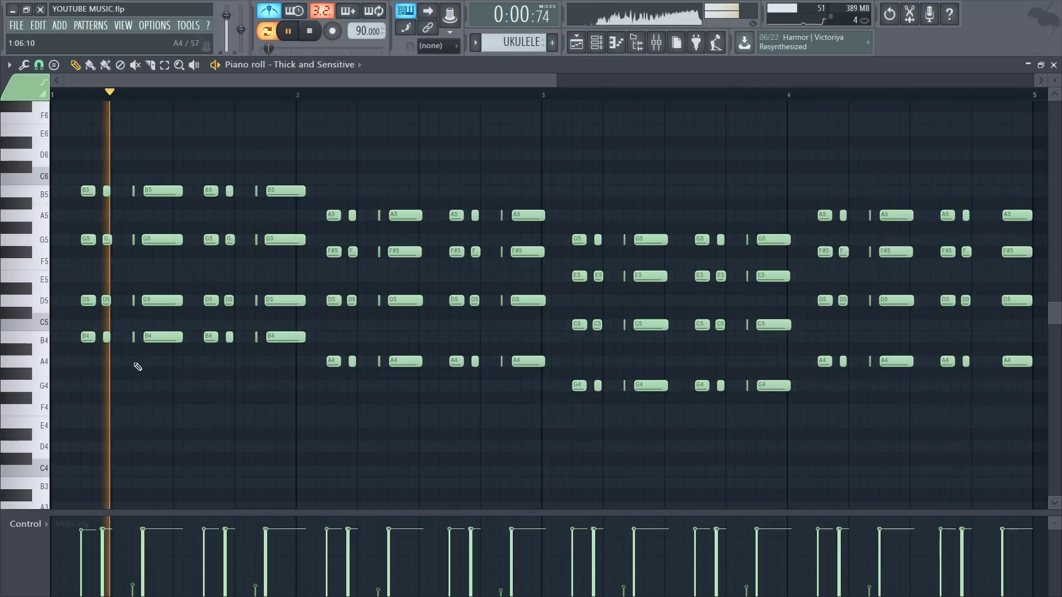
{"action": "key", "text": "space"}
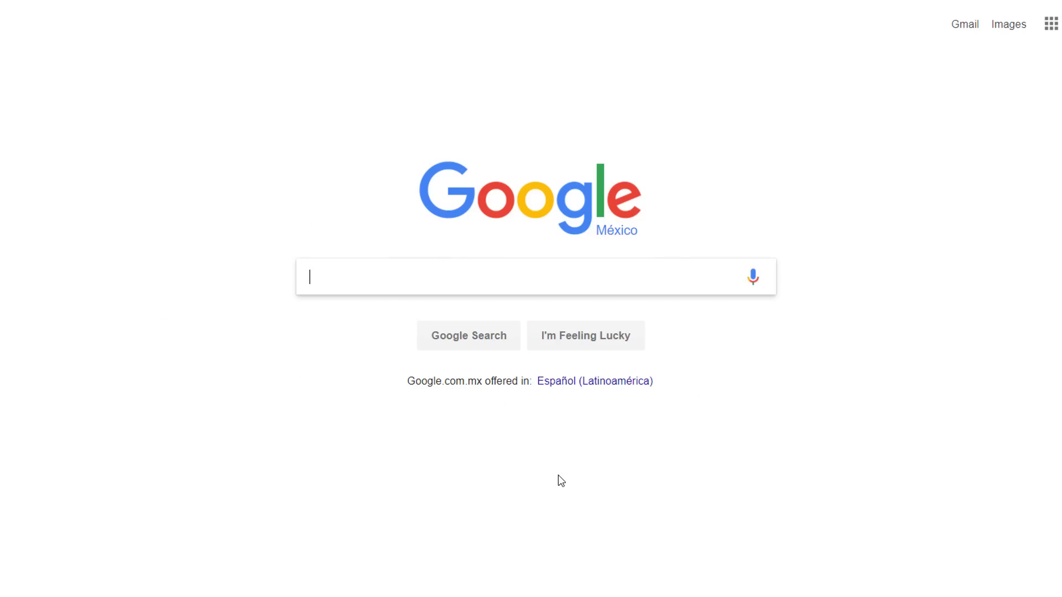
- Switch to the Google search page and enter the query "kick para ukuleles"
{"action": "type", "text": "kick para ukule"}
{"action": "type", "text": "les"}
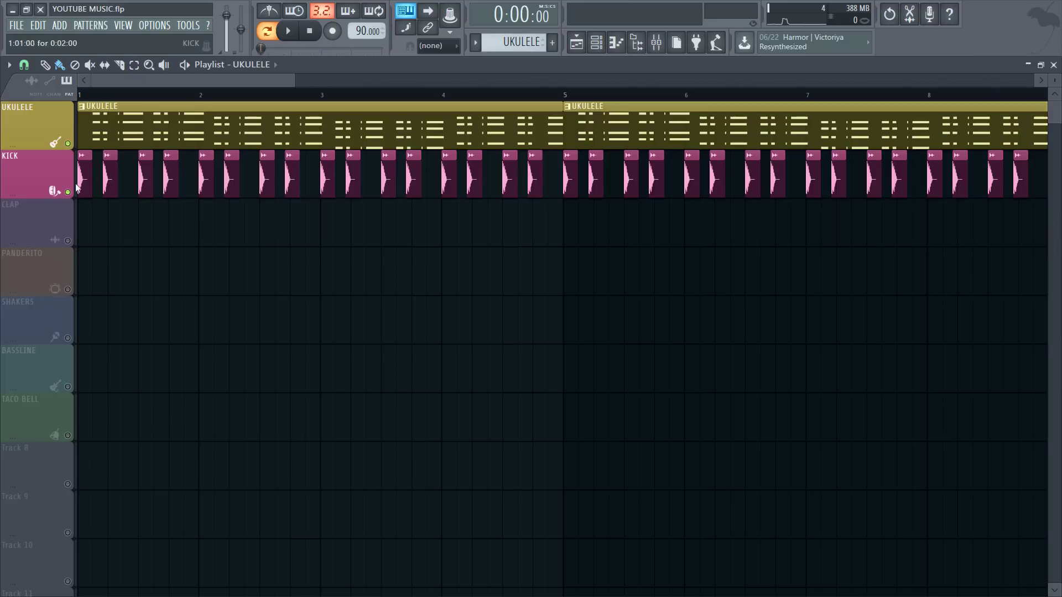
- Inspect the KICK clip's sample settings and play back the playlist with the ukulele, kick and clap tracks
{"action": "double_click", "coordinate": [81, 183]}
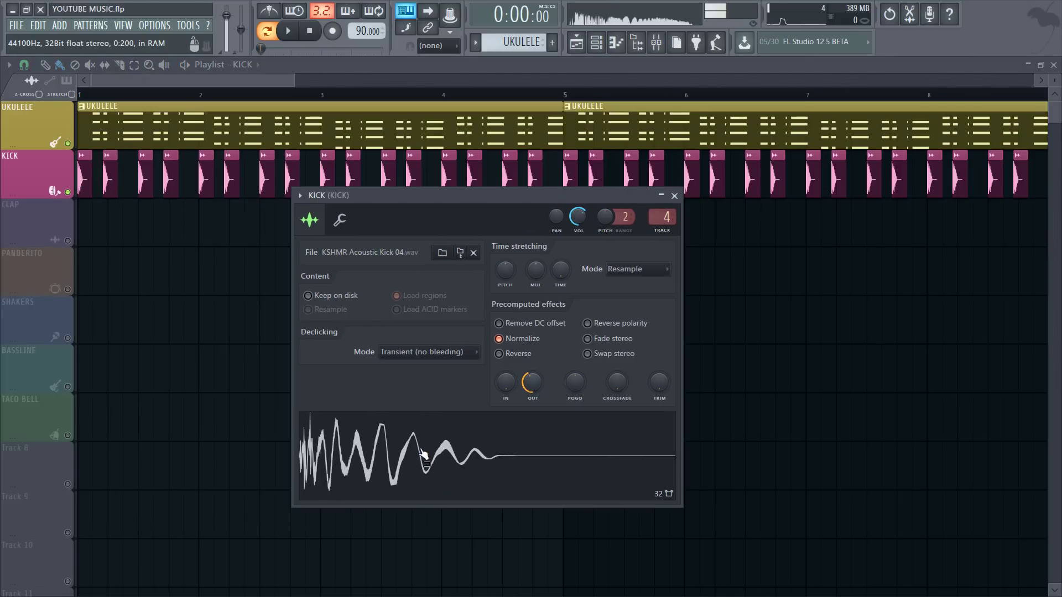
{"action": "left_click", "coordinate": [674, 195]}
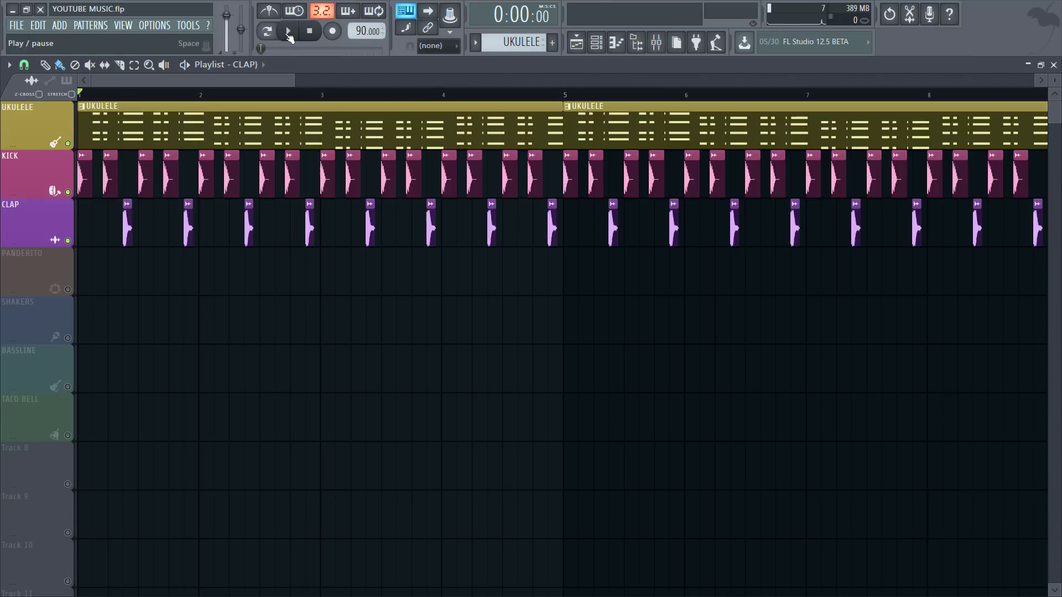
{"action": "left_click", "coordinate": [288, 32]}
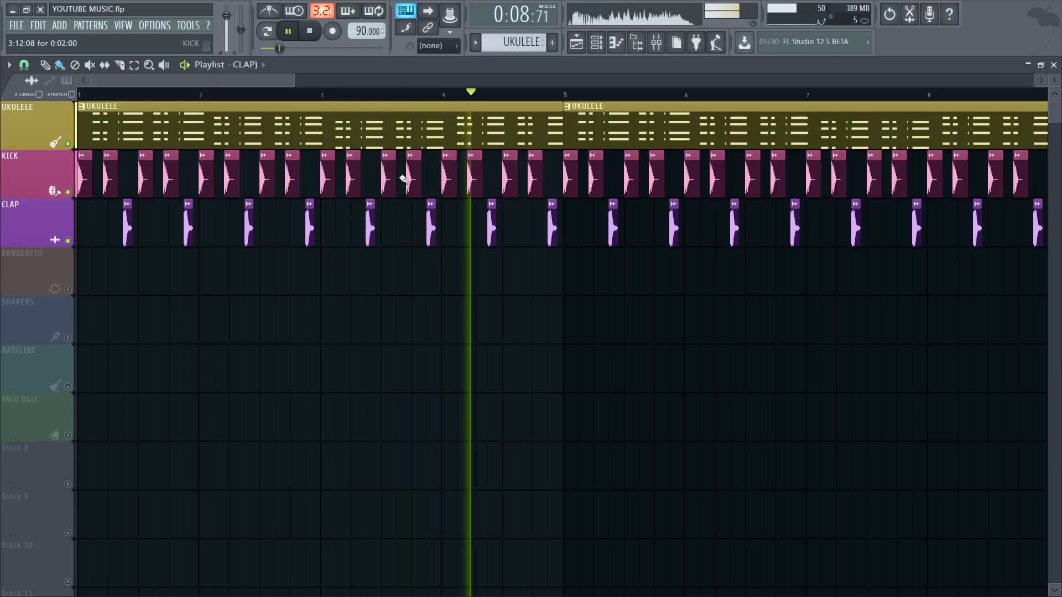
{"action": "key", "text": "space"}
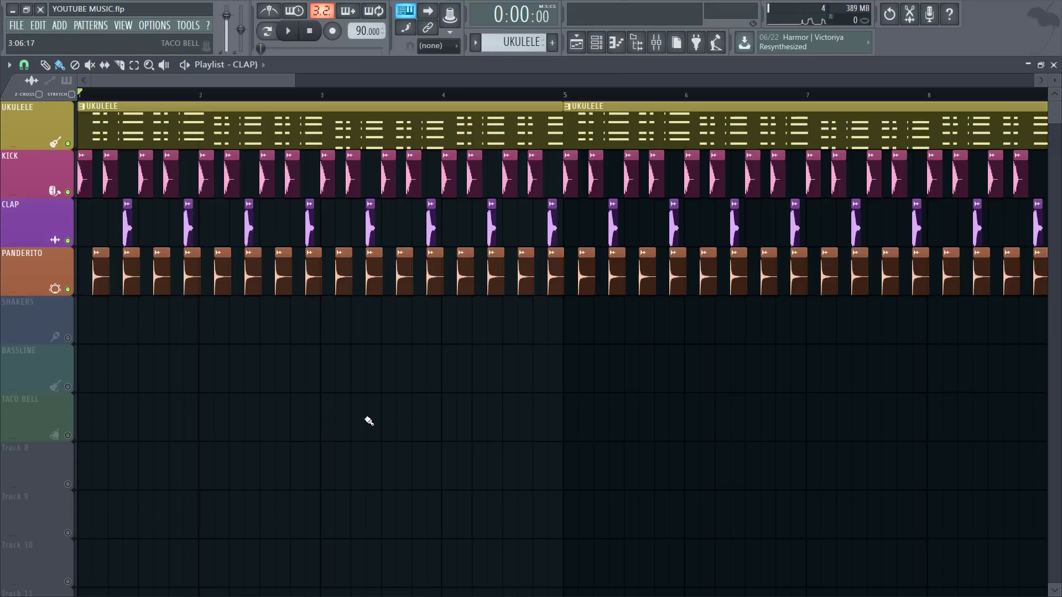
- Inspect the PANDERITO clip's sample settings and play back the arrangement with that percussion track included
{"action": "double_click", "coordinate": [316, 283]}
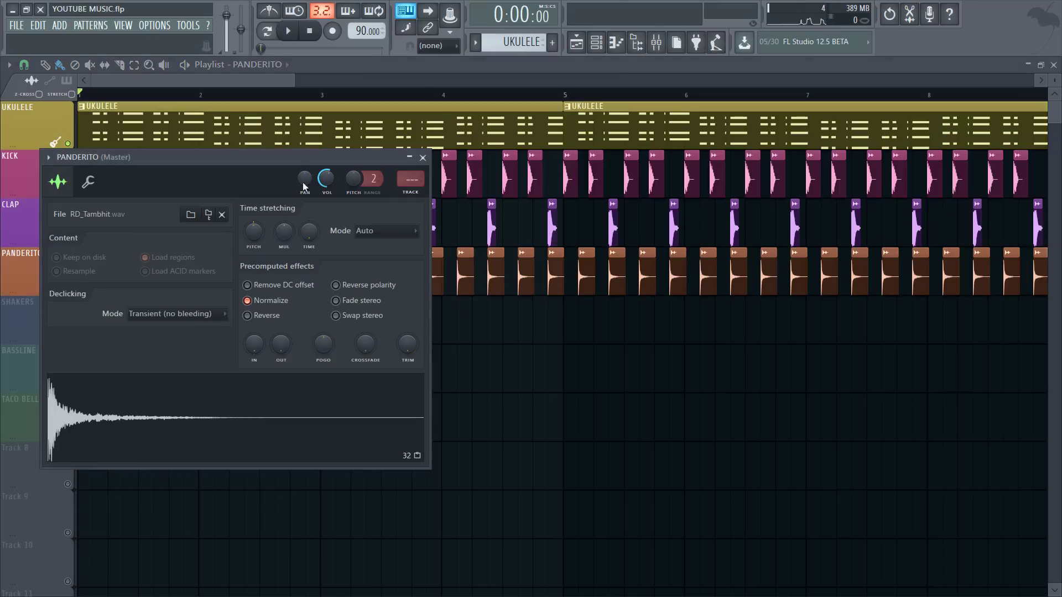
{"action": "left_click_drag", "start_coordinate": [295, 159], "coordinate": [518, 161]}
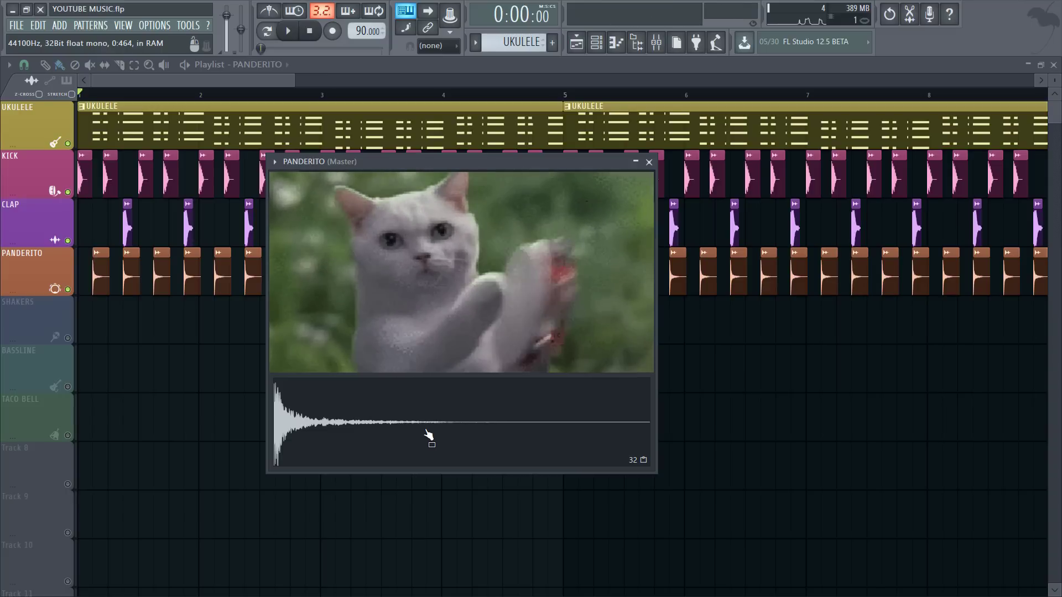
{"action": "left_click", "coordinate": [649, 163]}
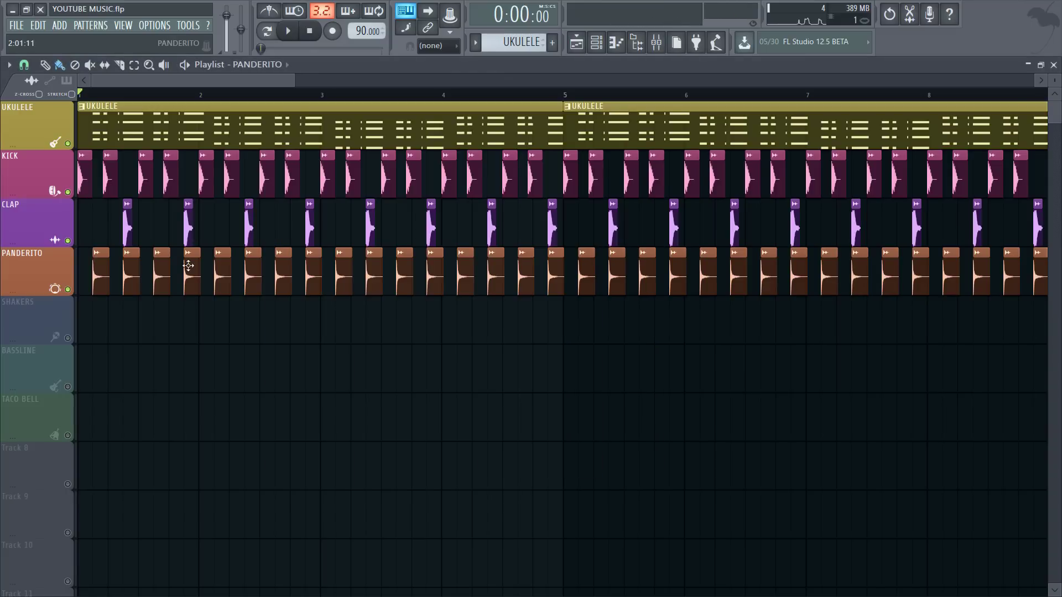
{"action": "left_click", "coordinate": [288, 32]}
{"action": "key", "text": "space"}
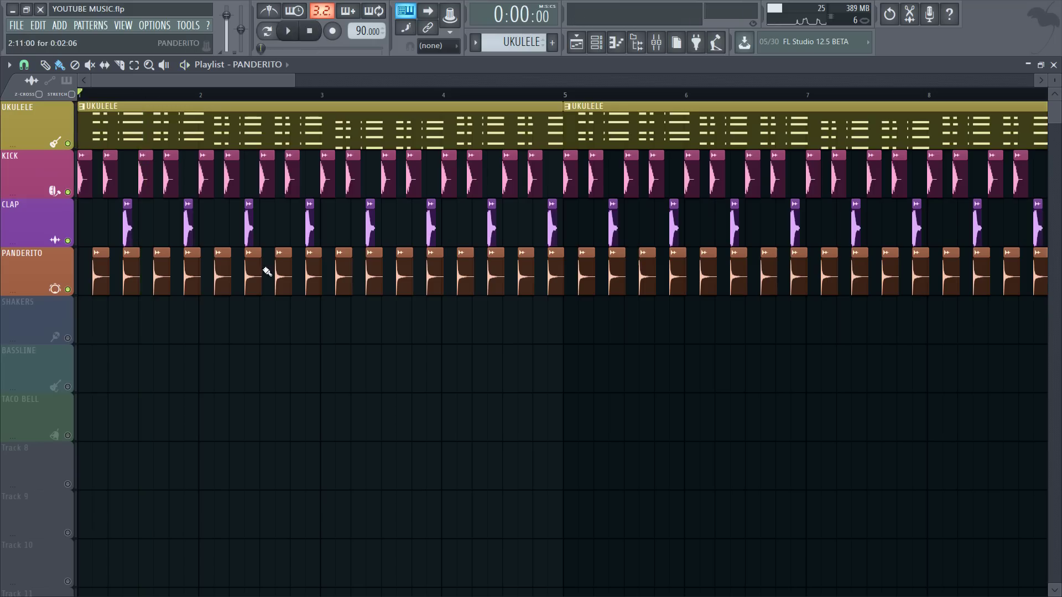
- Enable the SHAKERS track in the playlist and raise the channel rack's swing to about the middle of its range
{"action": "left_click", "coordinate": [68, 339]}
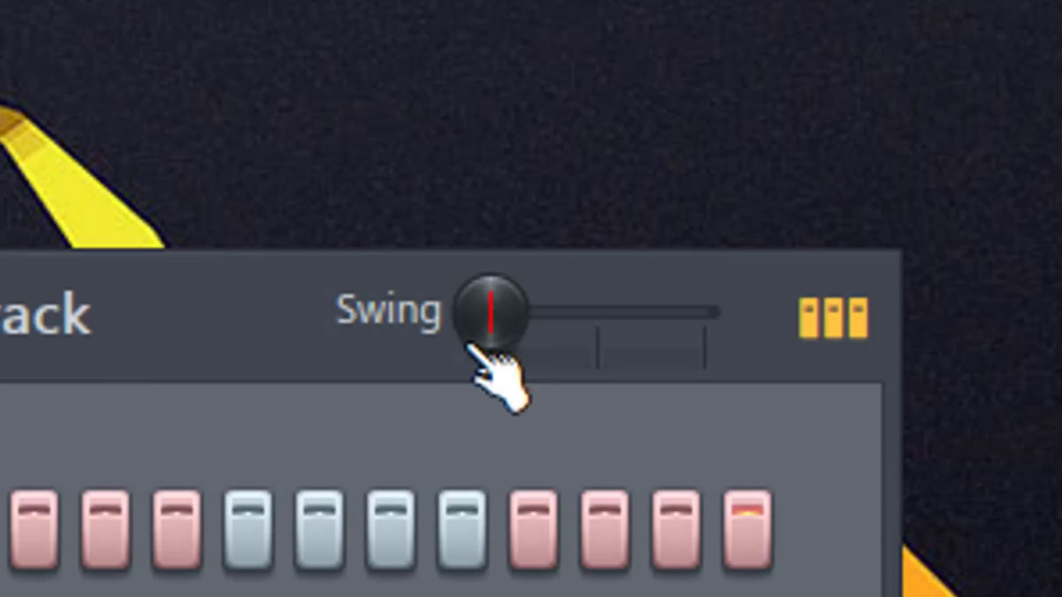
{"action": "left_click_drag", "start_coordinate": [743, 78], "coordinate": [775, 78]}
{"action": "left_click_drag", "start_coordinate": [583, 313], "coordinate": [597, 312]}
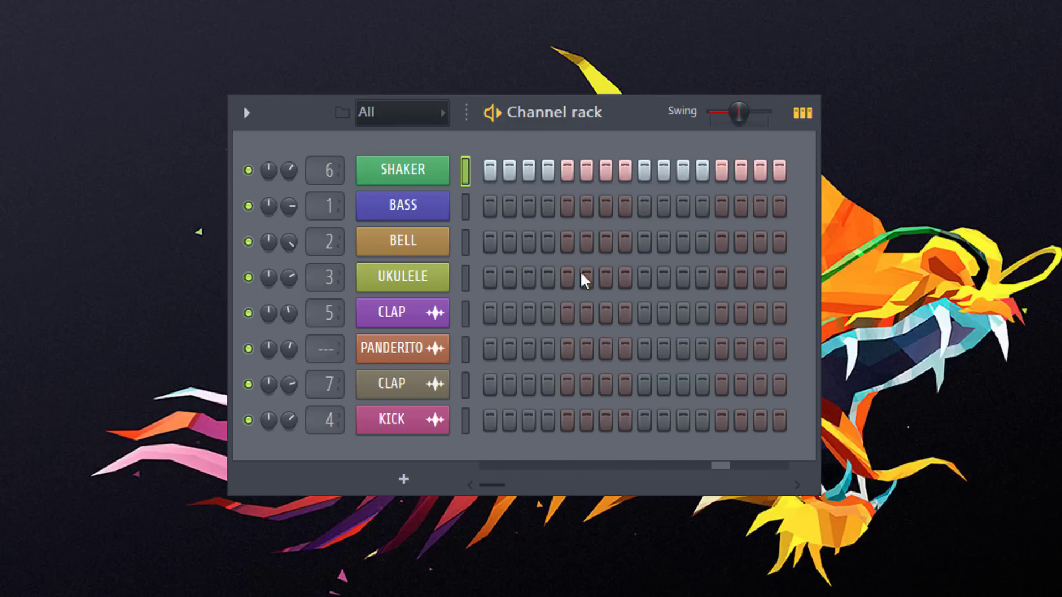
- Open the SHAKER channel in the piano roll and play back its notes with their varied velocities
{"action": "right_click", "coordinate": [446, 182]}
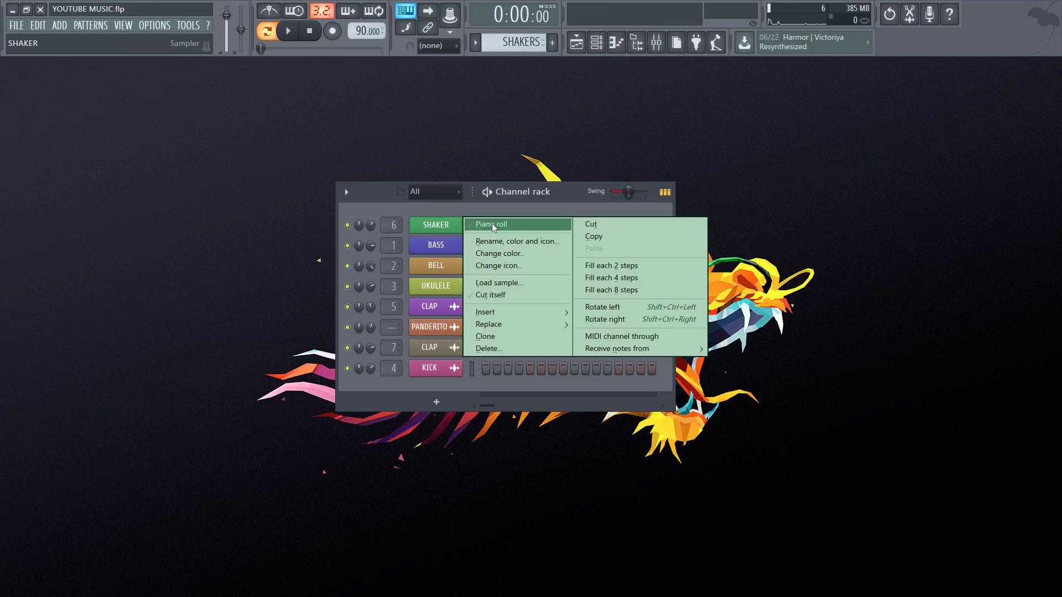
{"action": "left_click", "coordinate": [494, 226]}
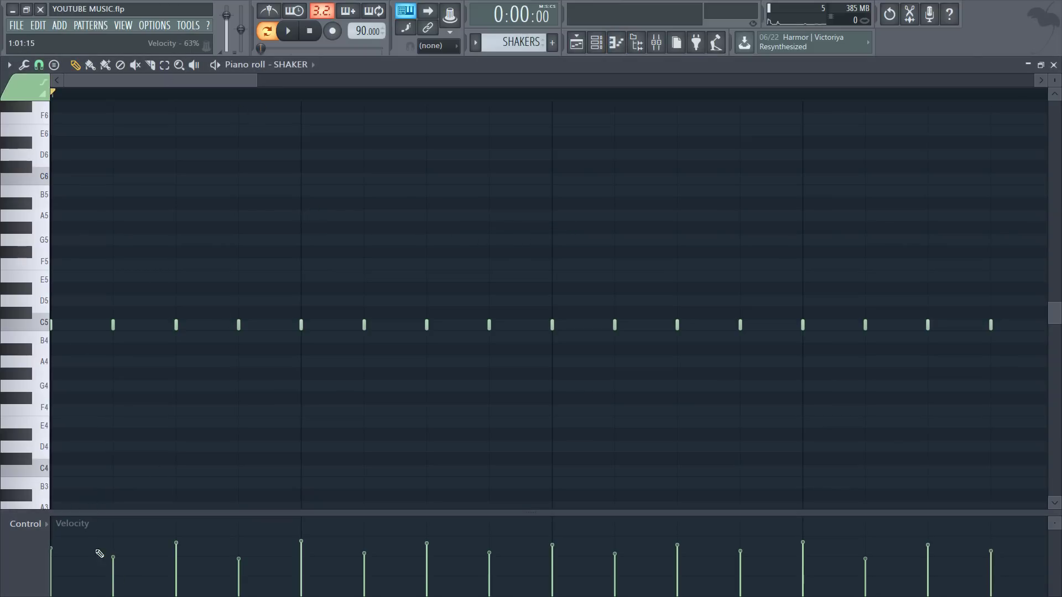
{"action": "left_click_drag", "start_coordinate": [258, 81], "coordinate": [575, 82]}
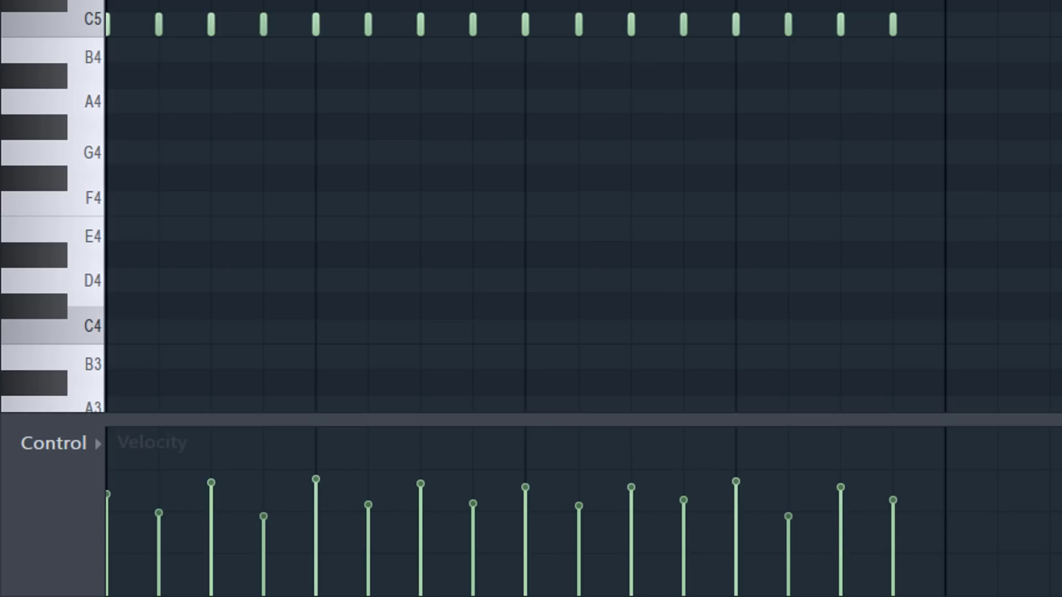
{"action": "key", "text": "space"}
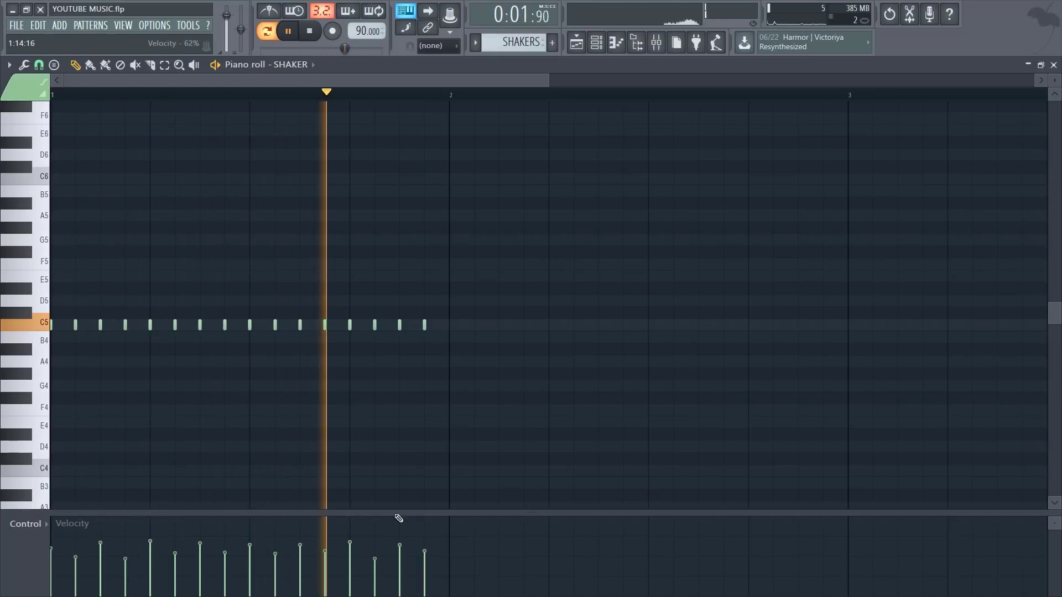
{"action": "key", "text": "space"}
- Return to the playlist and play back the arrangement with the shakers included
{"action": "key", "text": "F5"}
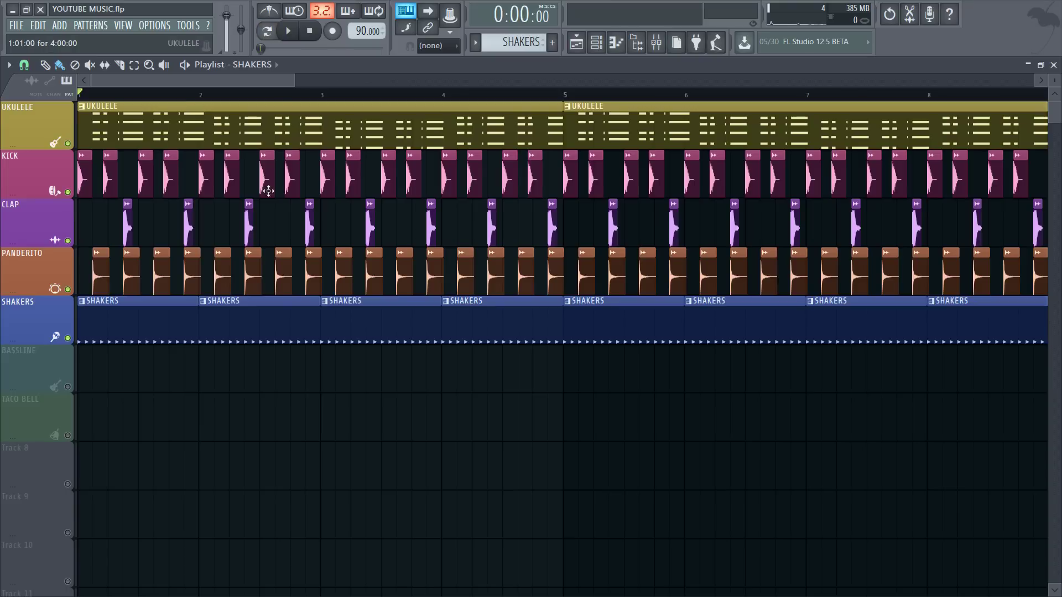
{"action": "left_click", "coordinate": [287, 30]}
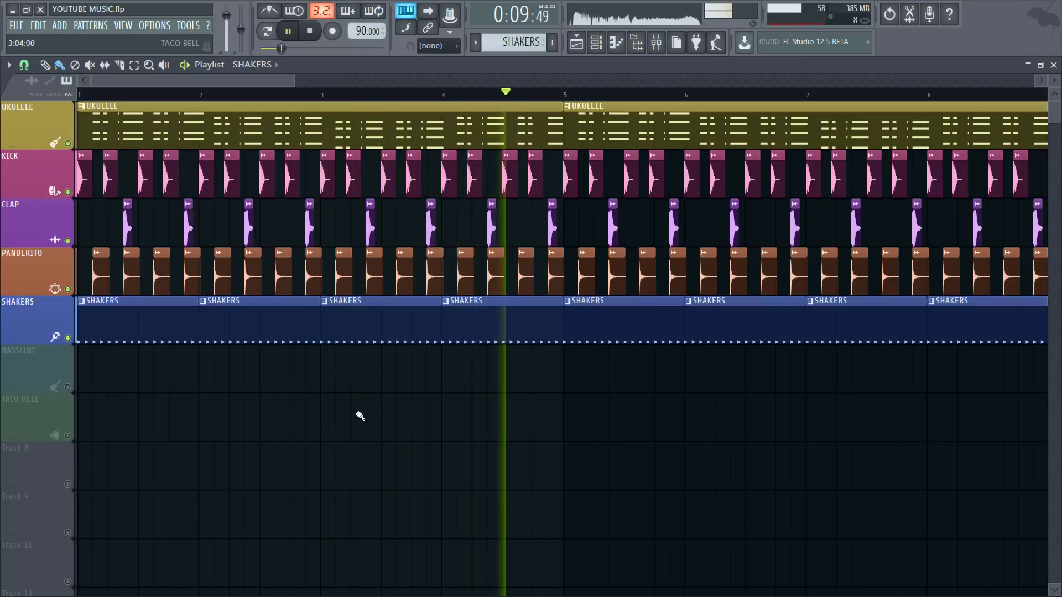
{"action": "key", "text": "space"}
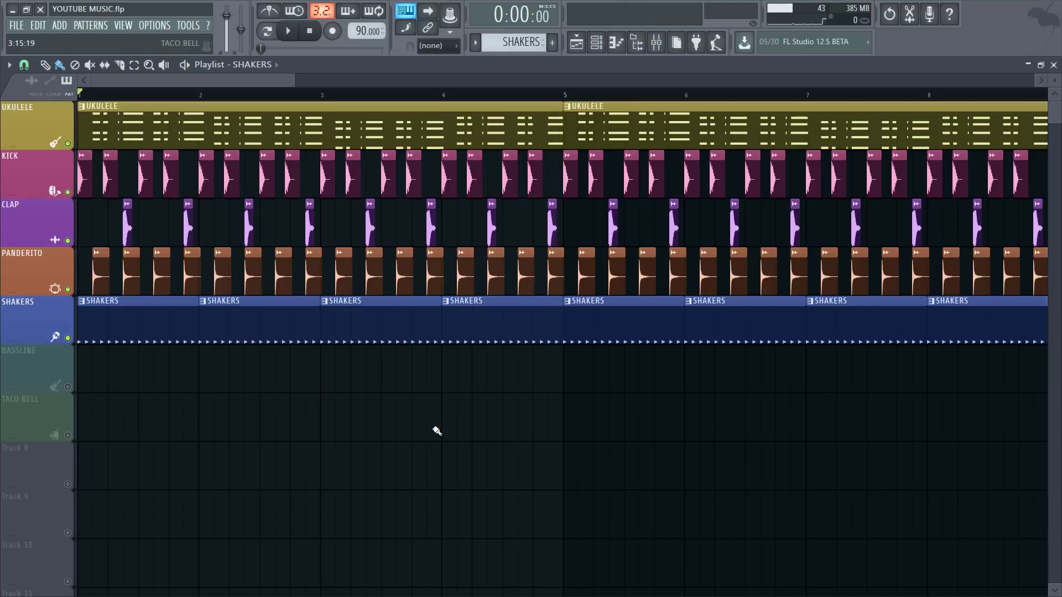
- Enable the BASSLINE track in the playlist and play back the BASS pattern in the piano roll
{"action": "left_click", "coordinate": [68, 387]}
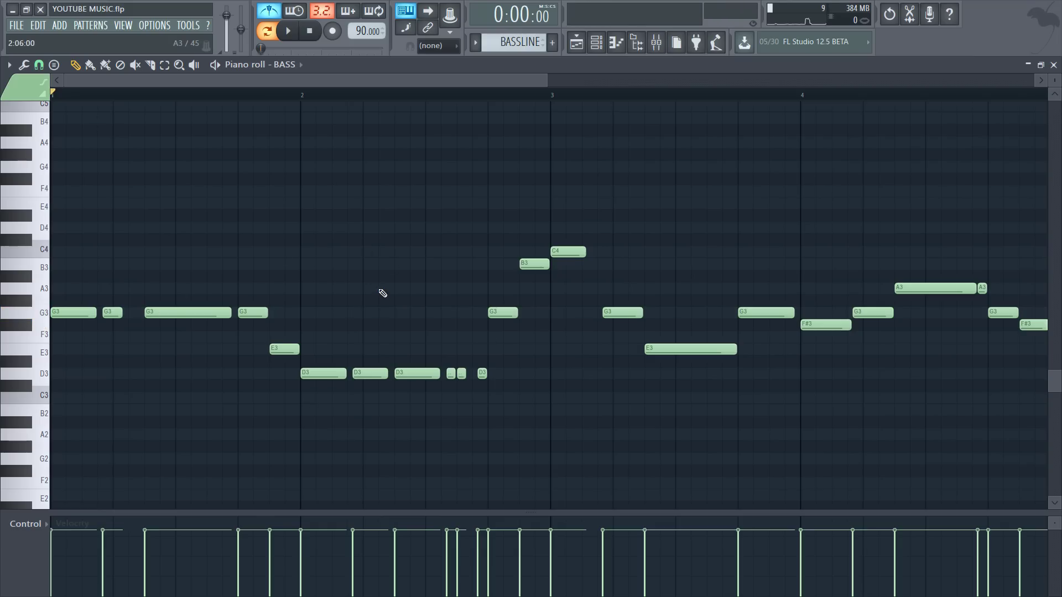
{"action": "left_click", "coordinate": [300, 35]}
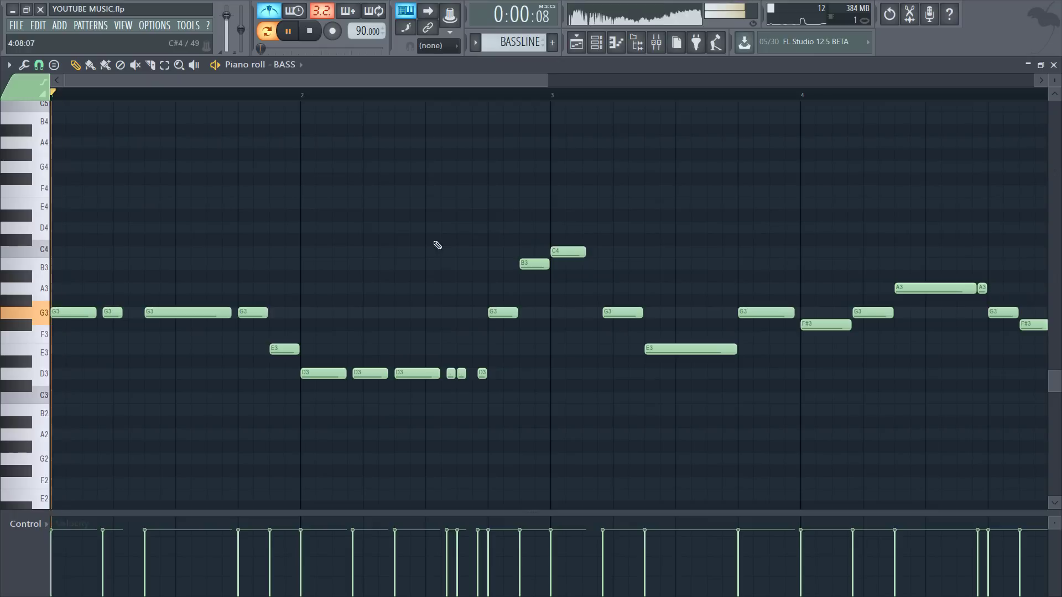
{"action": "key", "text": "space"}
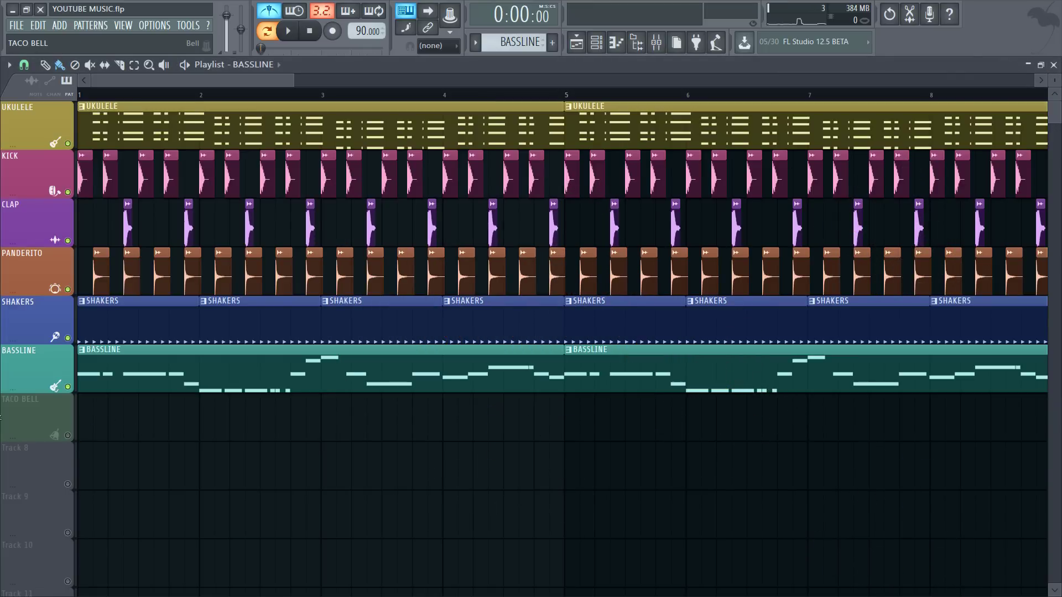
- Enable the TACO BELL track in the playlist and play back the BELL melody in the piano roll
{"action": "left_click", "coordinate": [68, 436]}
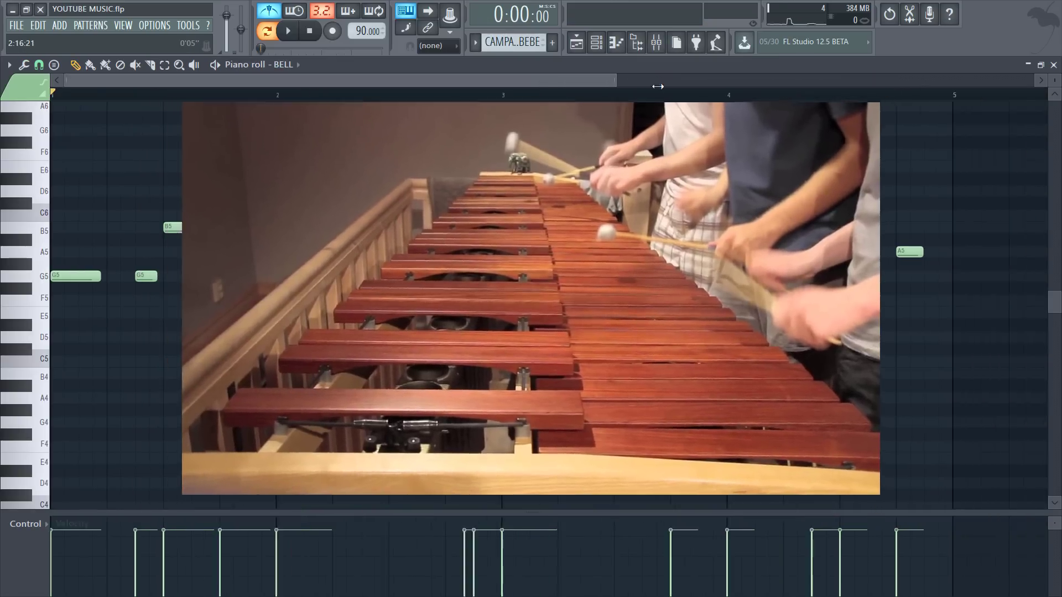
{"action": "left_click_drag", "start_coordinate": [658, 87], "coordinate": [548, 89]}
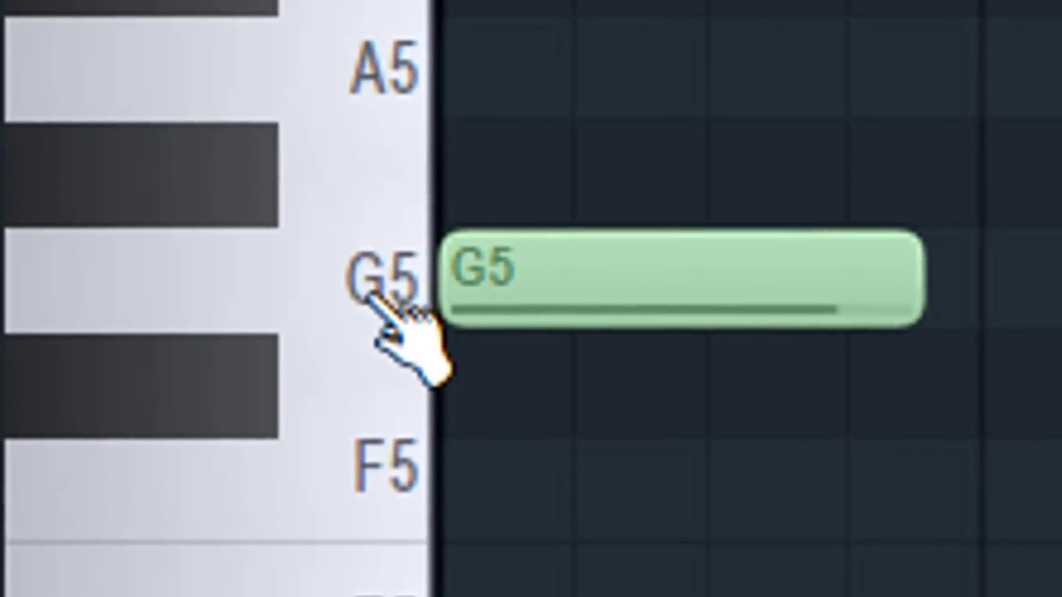
{"action": "key", "text": "alt+u"}
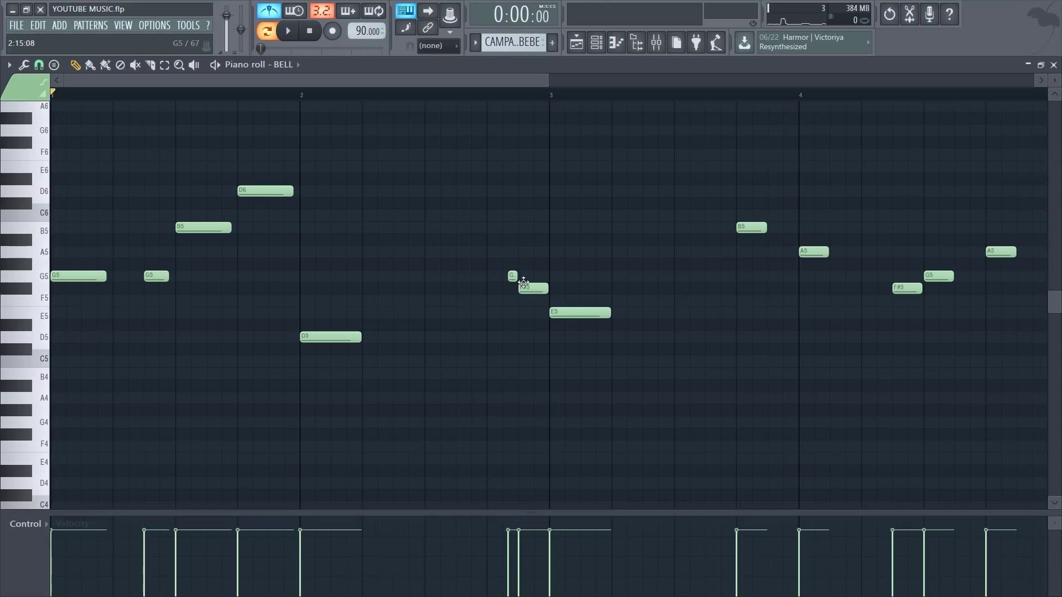
{"action": "left_click", "coordinate": [293, 34]}
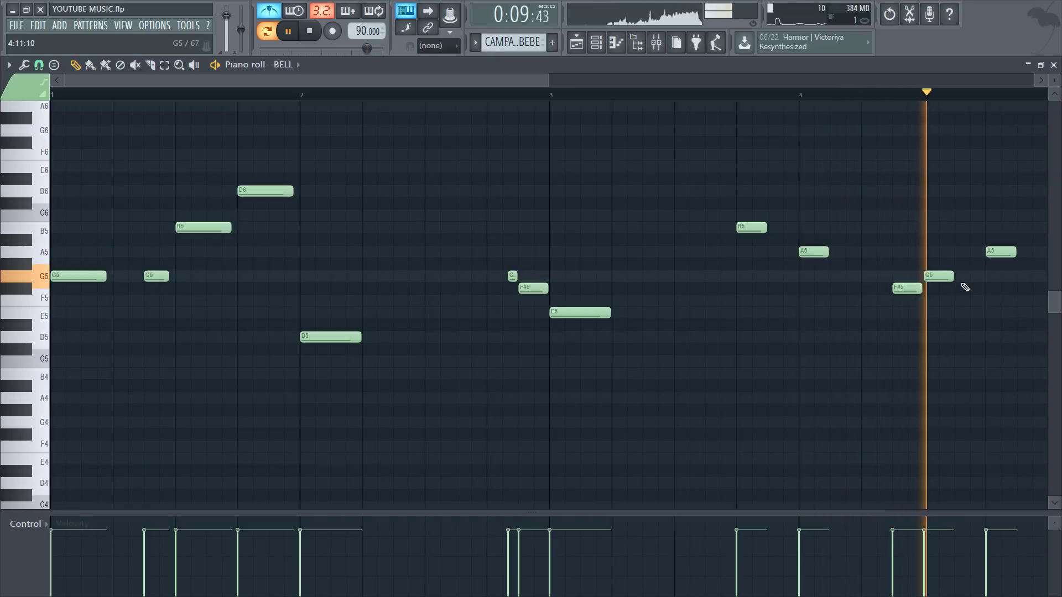
{"action": "key", "text": "space"}
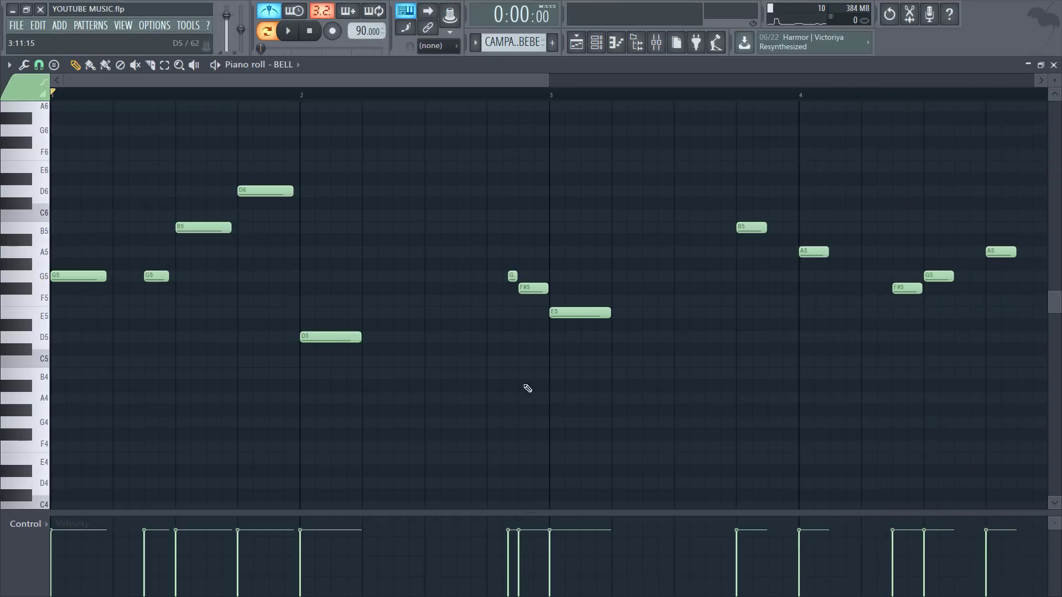
- Close the piano roll and play the complete arrangement from the start of the playlist
{"action": "left_click", "coordinate": [1053, 66]}
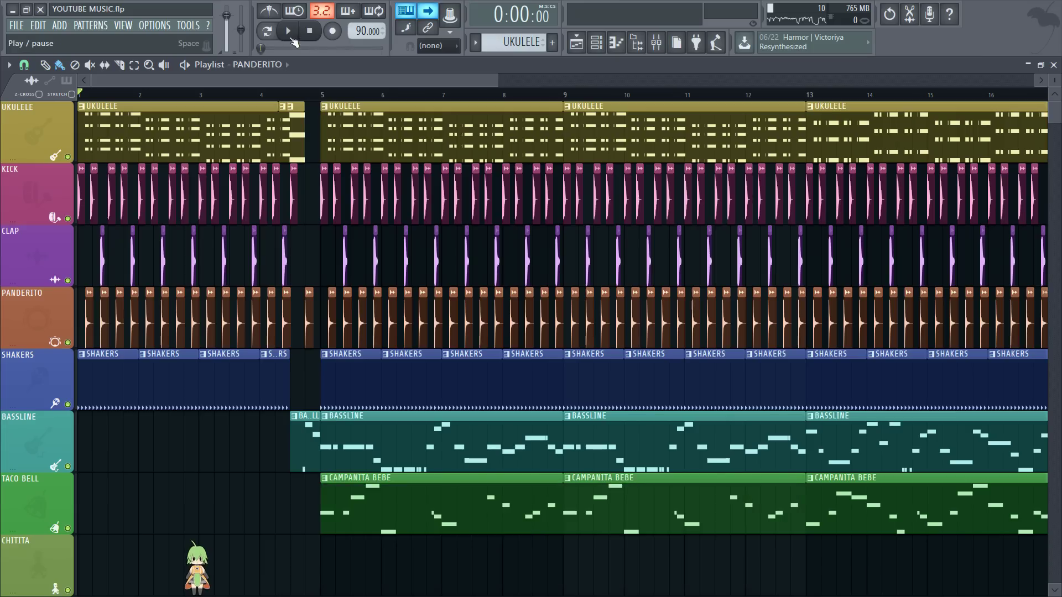
{"action": "left_click", "coordinate": [290, 34]}
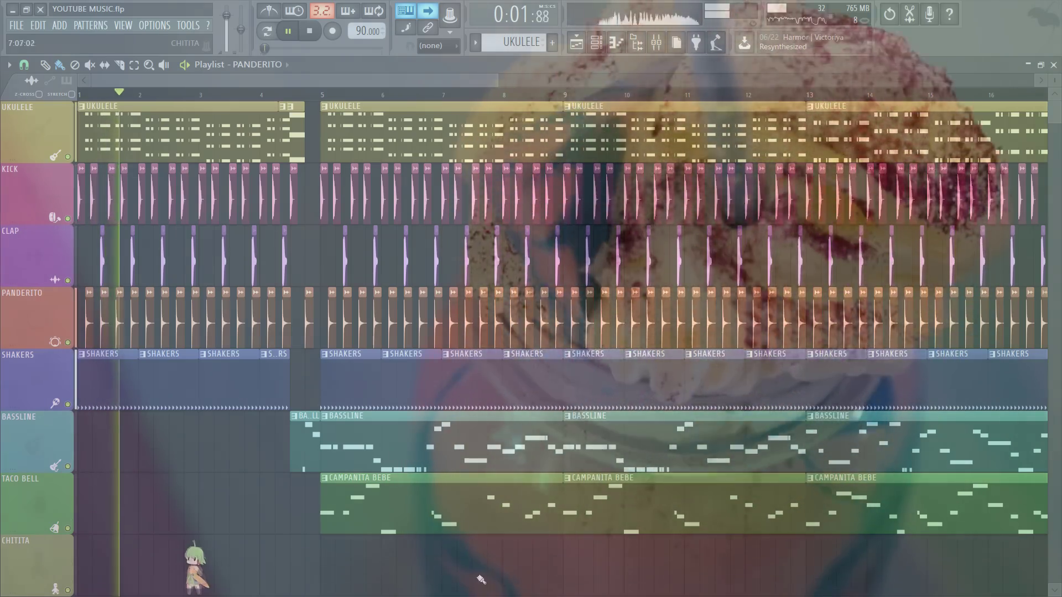